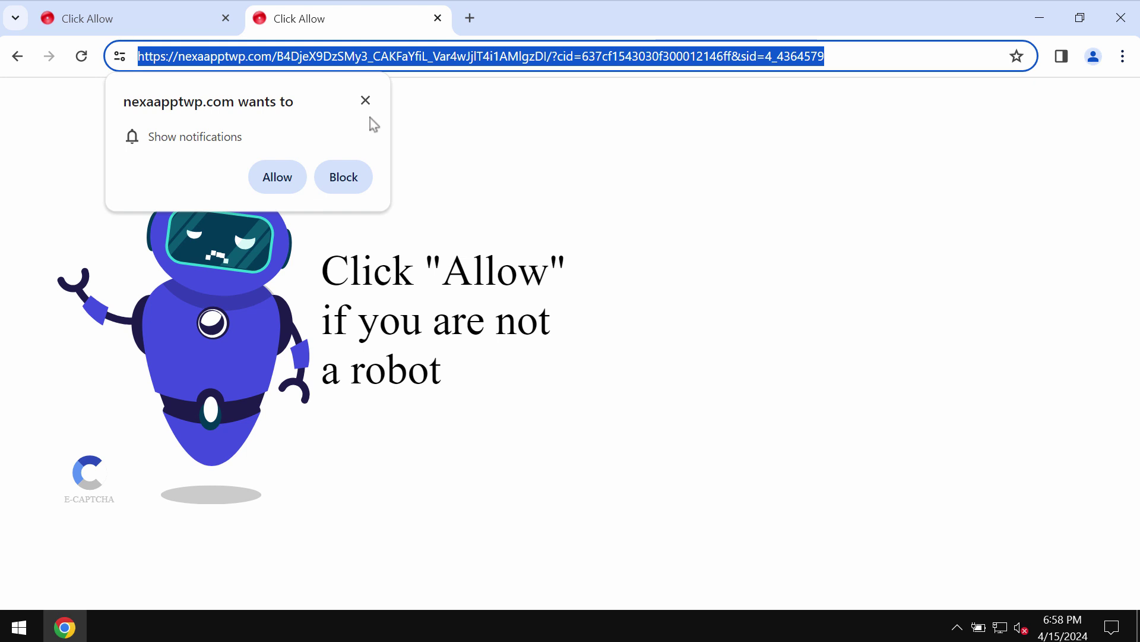
Step: Allow notifications for the fake robot-check site, then replace its redirecting ad tab with a blank tab
click(278, 178)
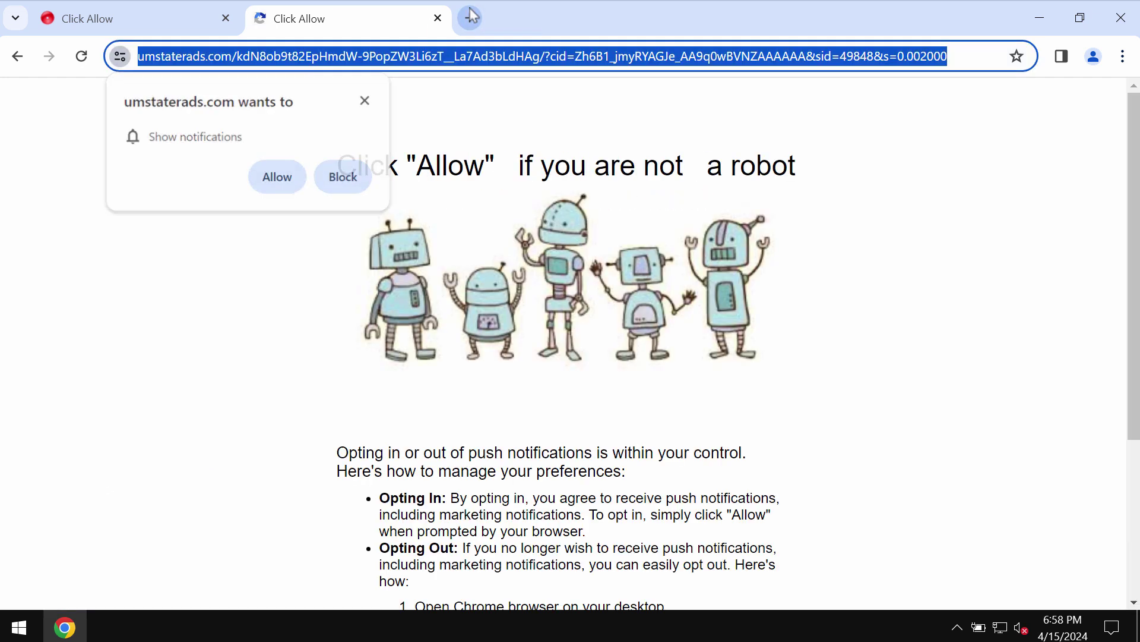
click(470, 16)
click(438, 18)
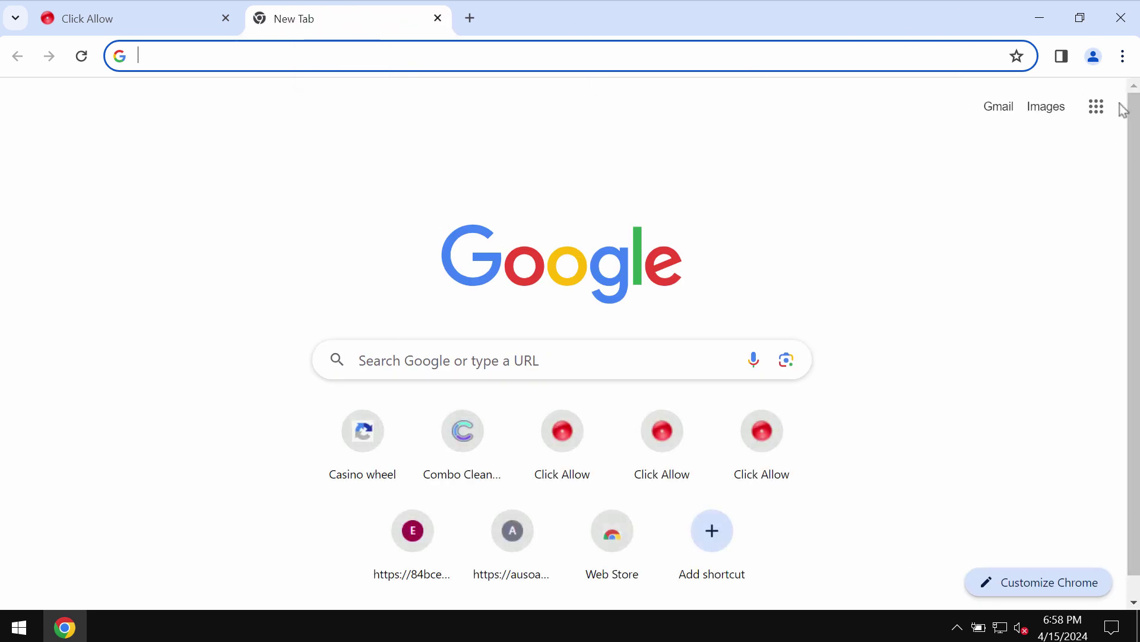
Step: Remove nexaapptwp.com from the allowed sites in Chrome's Notifications site settings
click(1119, 61)
scroll(956, 356, down, 3)
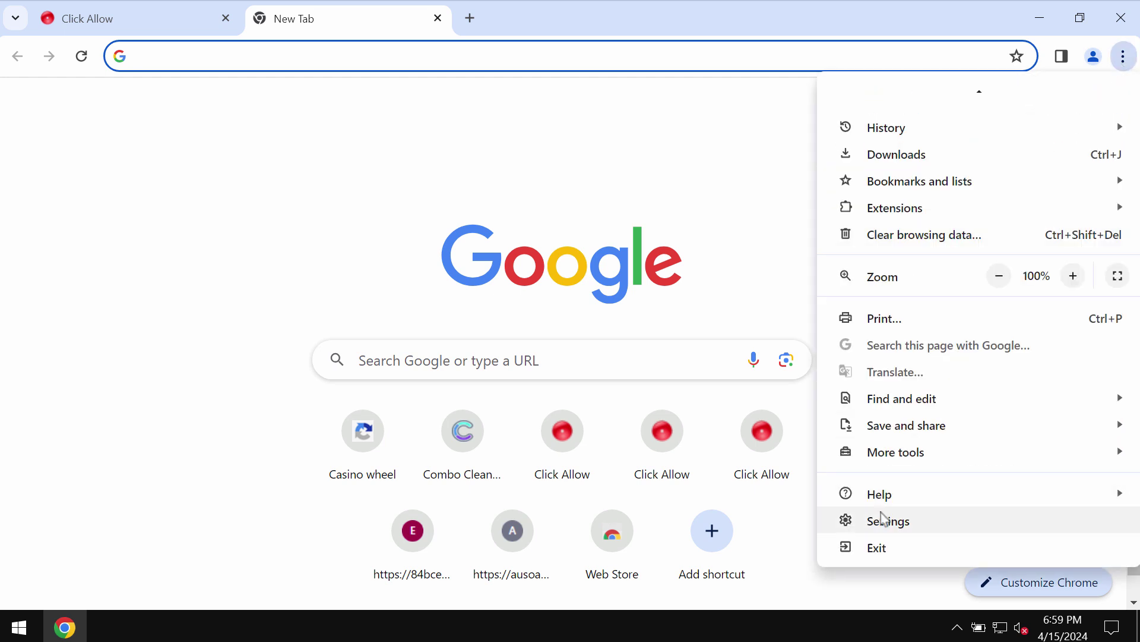
click(894, 521)
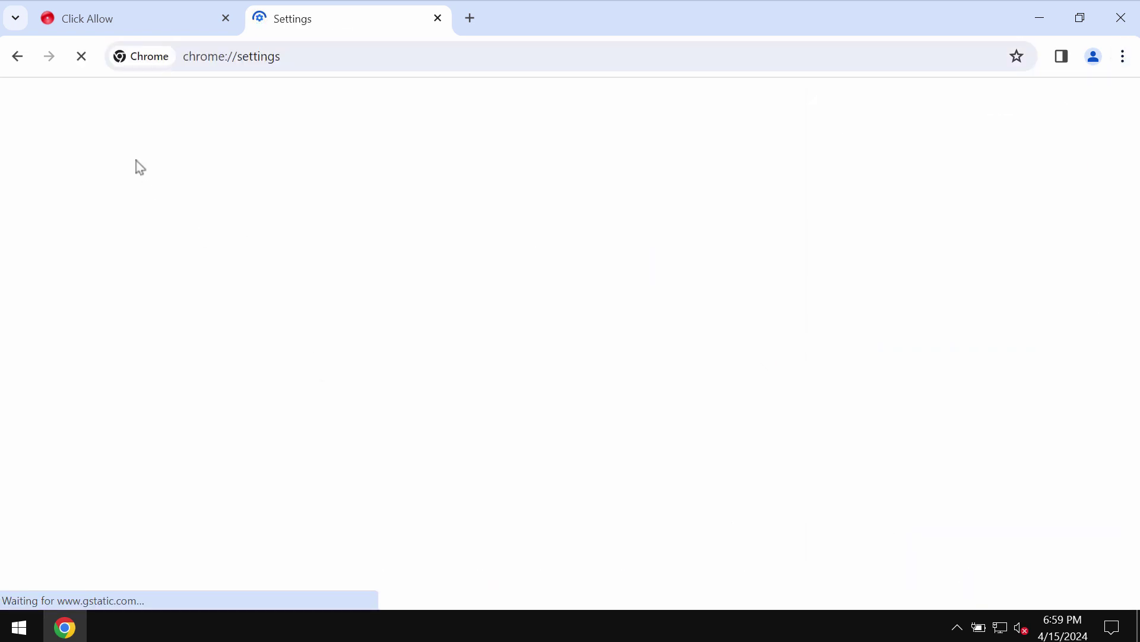
click(108, 231)
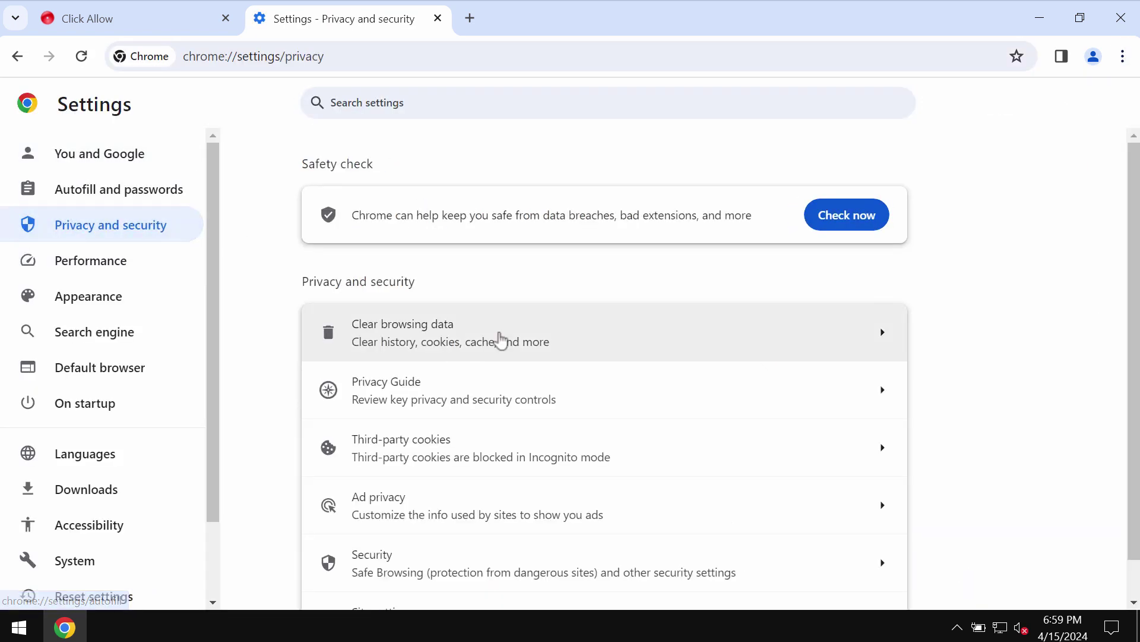
scroll(469, 496, down, 1)
click(453, 592)
scroll(626, 416, down, 5)
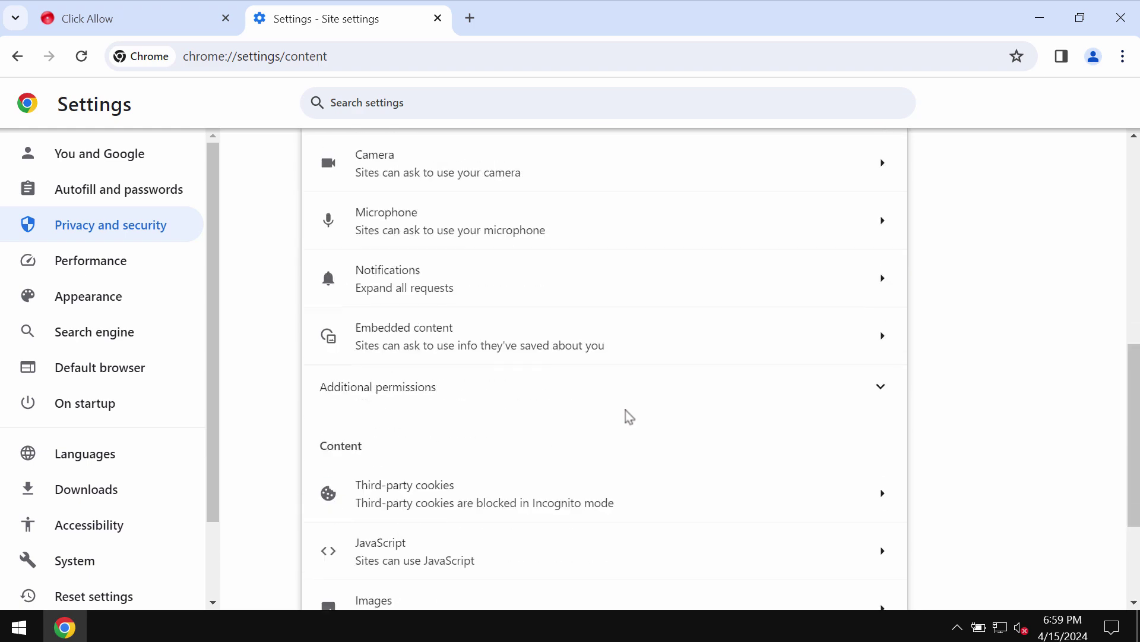
scroll(716, 331, up, 1)
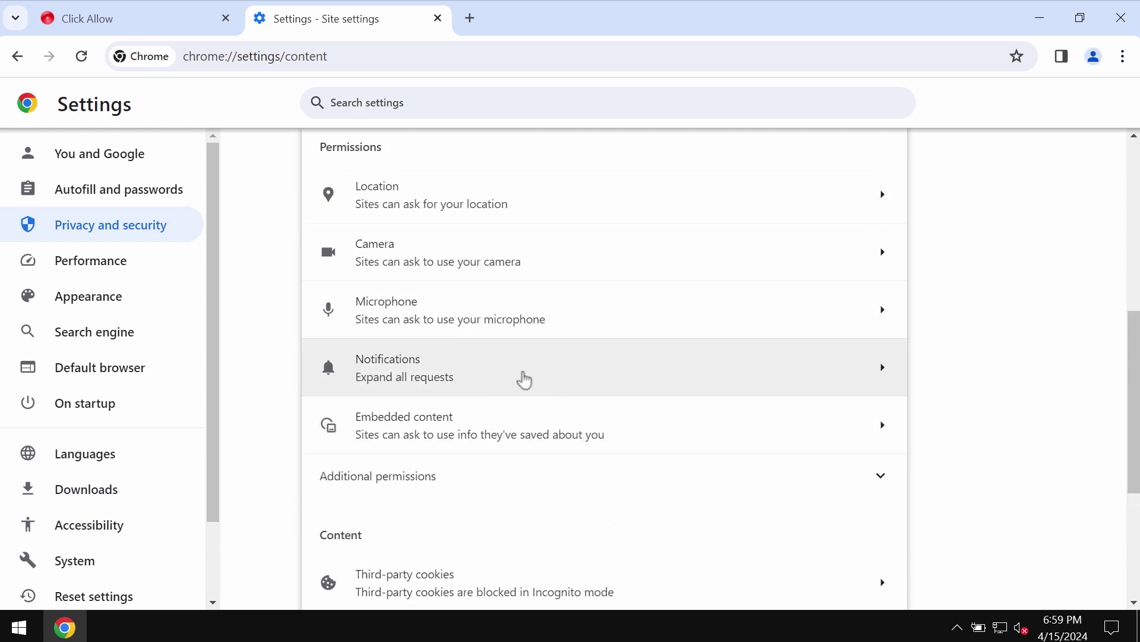
click(524, 379)
scroll(604, 357, down, 2)
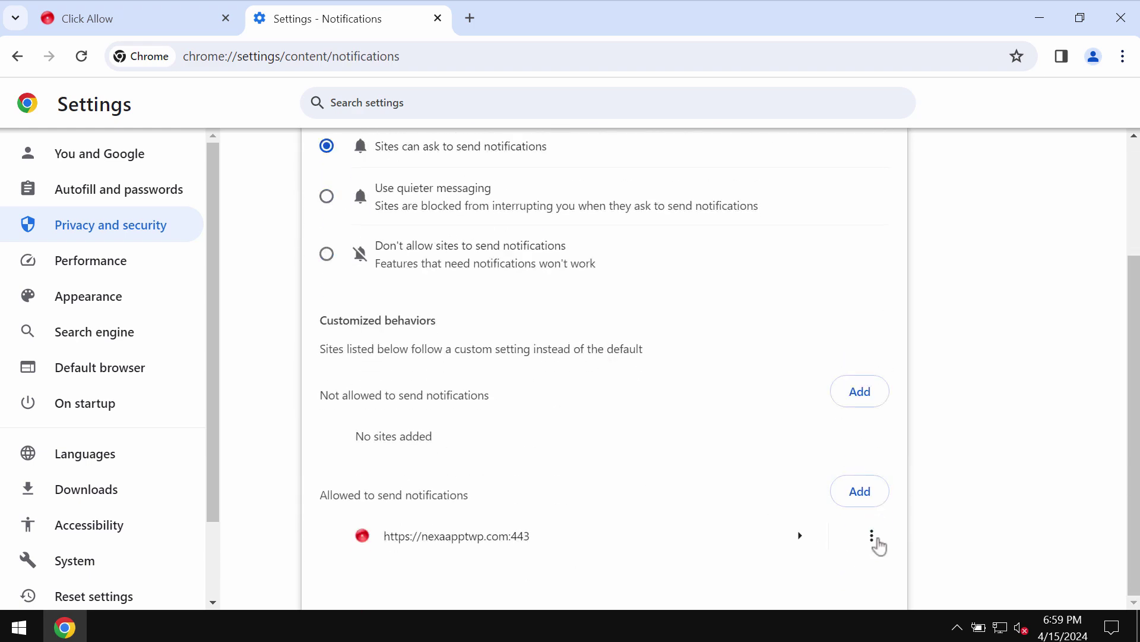
click(873, 537)
click(820, 530)
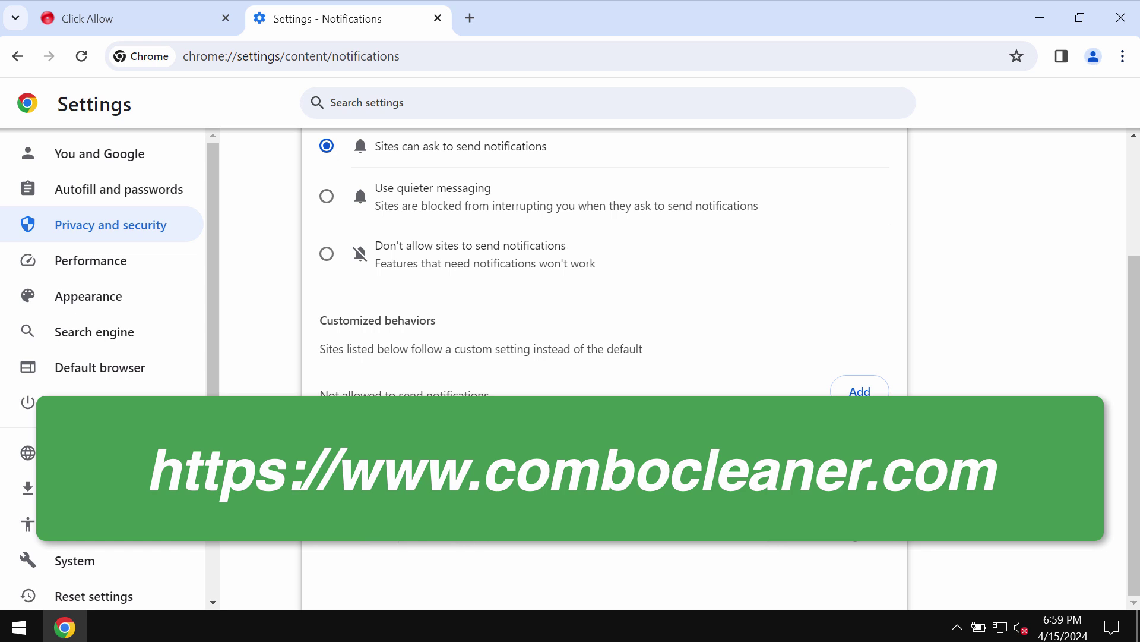
Step: Load combocleaner.com in the current tab
click(703, 51)
key(ctrl+a)
text(c)
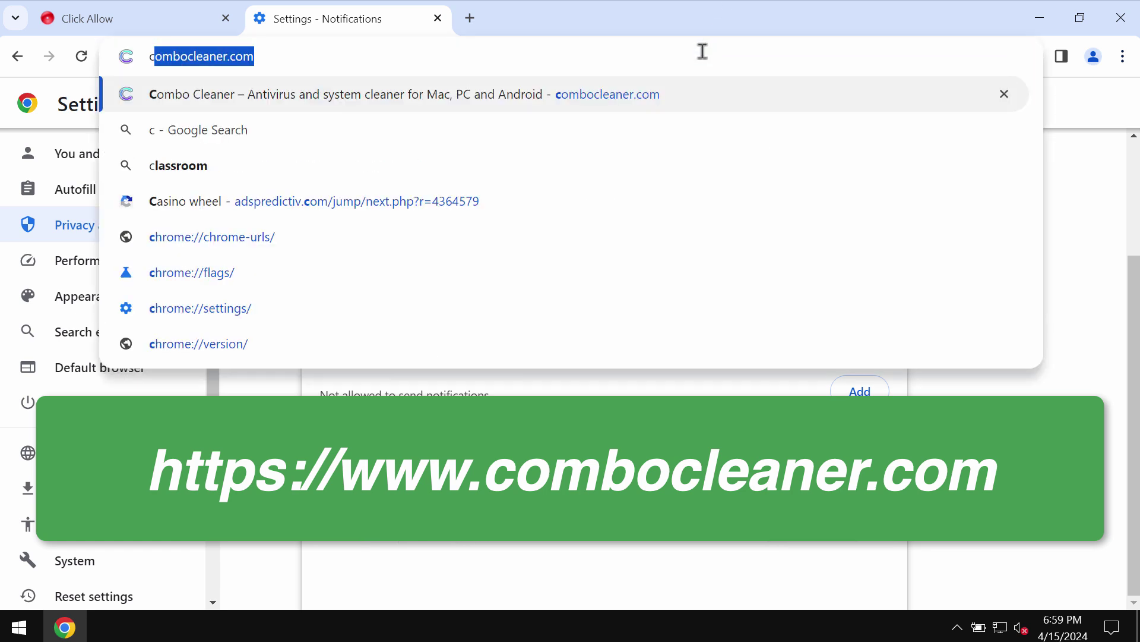
key(Return)
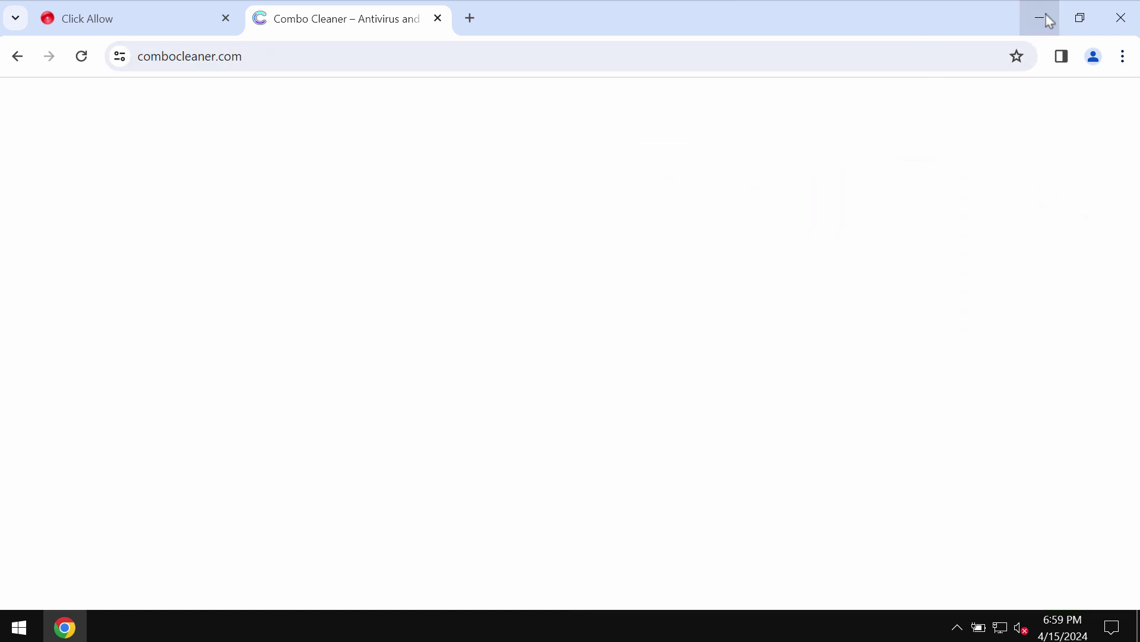
Step: Minimise Chrome and launch Combo Cleaner from its desktop shortcut
click(1040, 17)
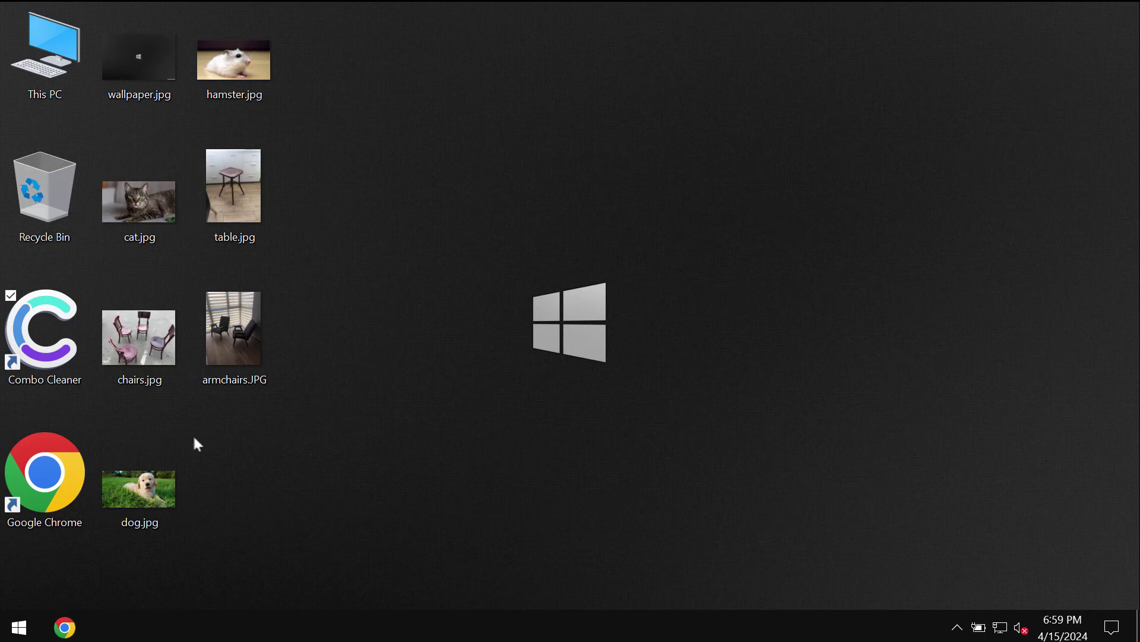
double_click(45, 339)
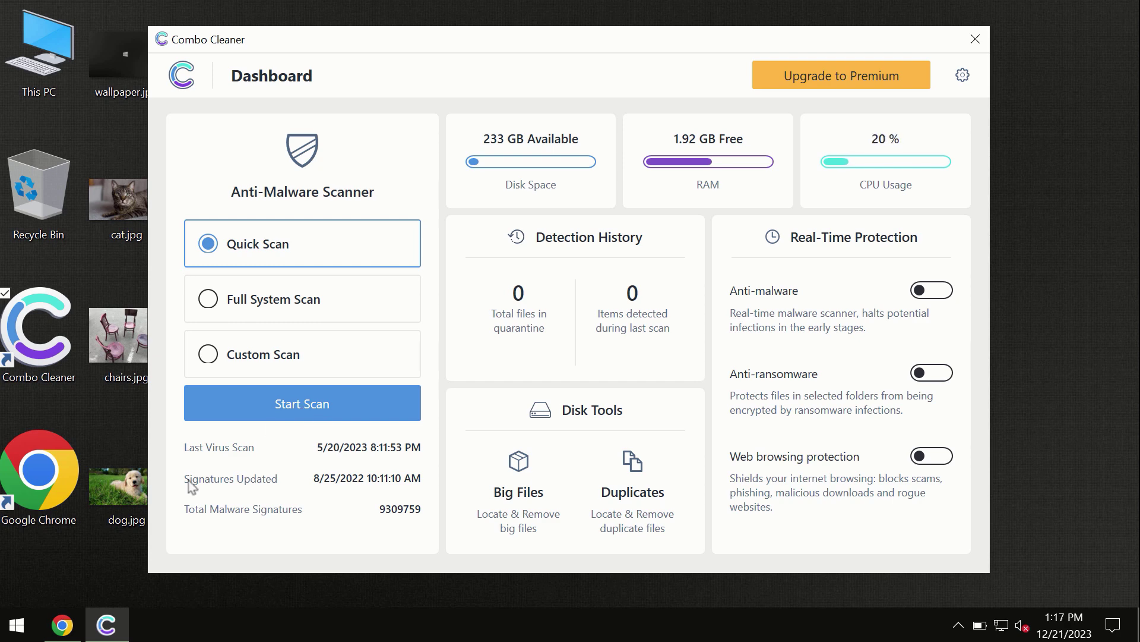
mouse_move(64, 628)
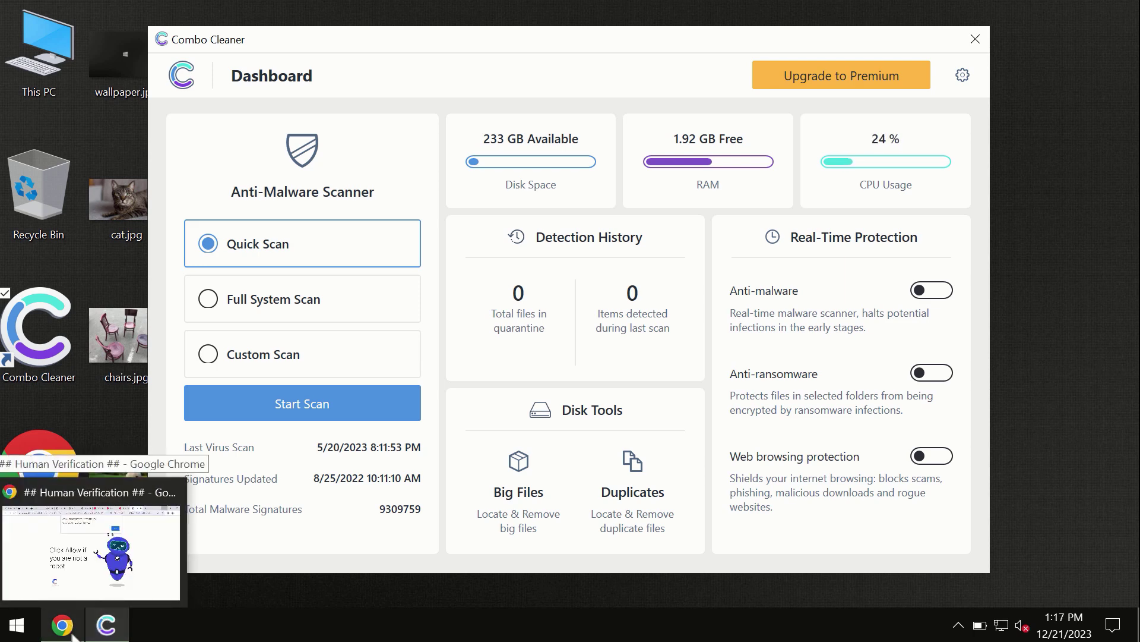
Step: Restore Chrome and load the suggested combocleaner.com site in a new tab
click(85, 631)
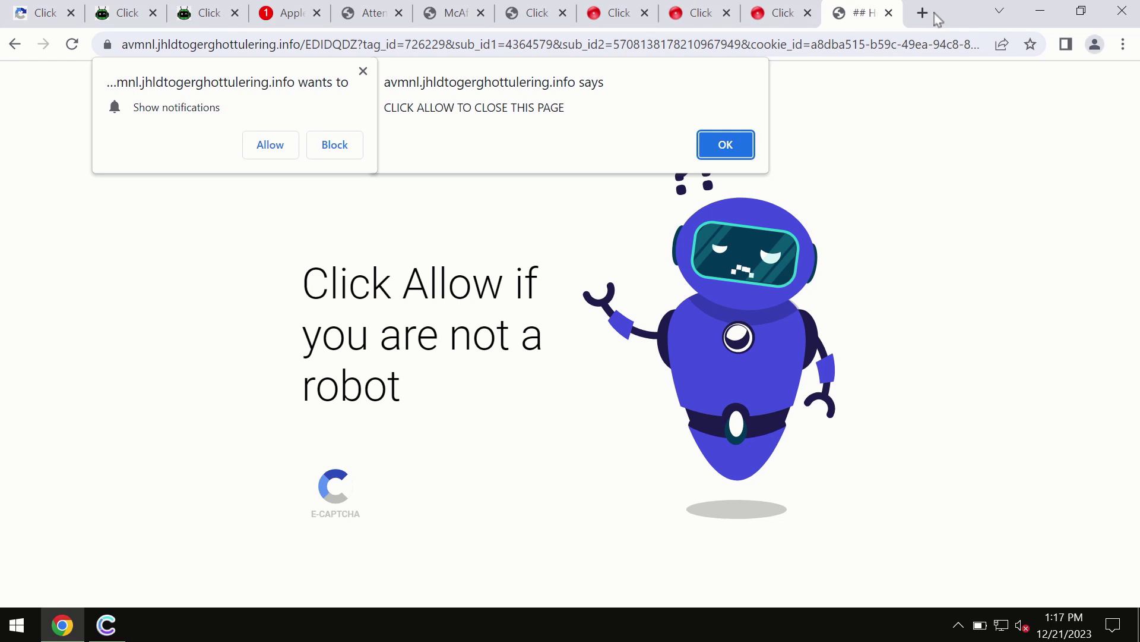
click(927, 16)
text(combocleaner.com)
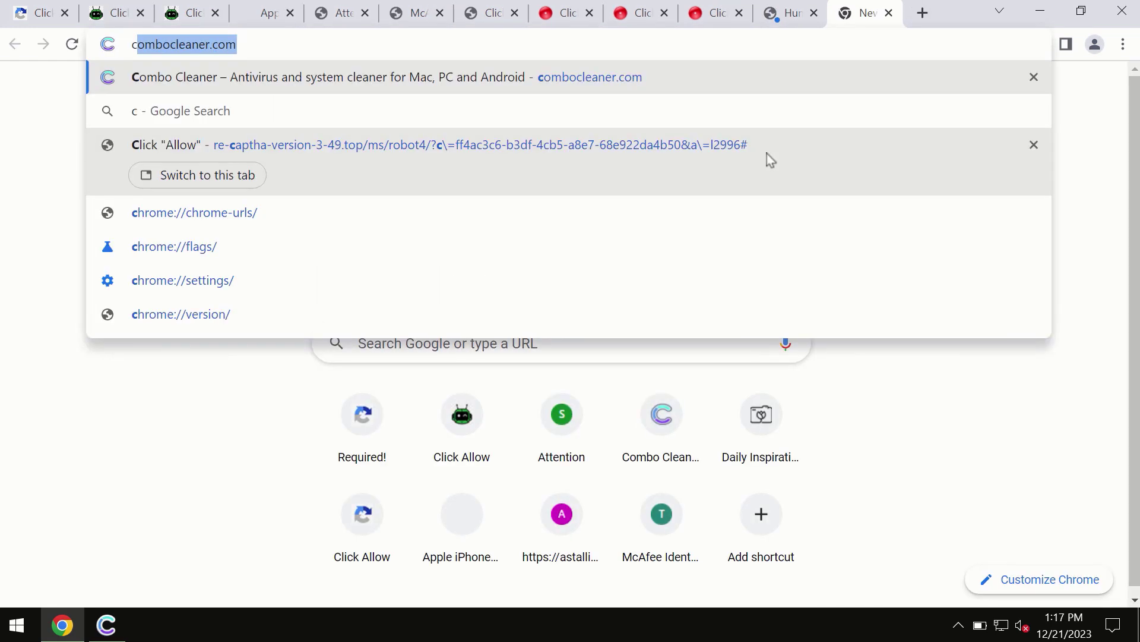
click(535, 75)
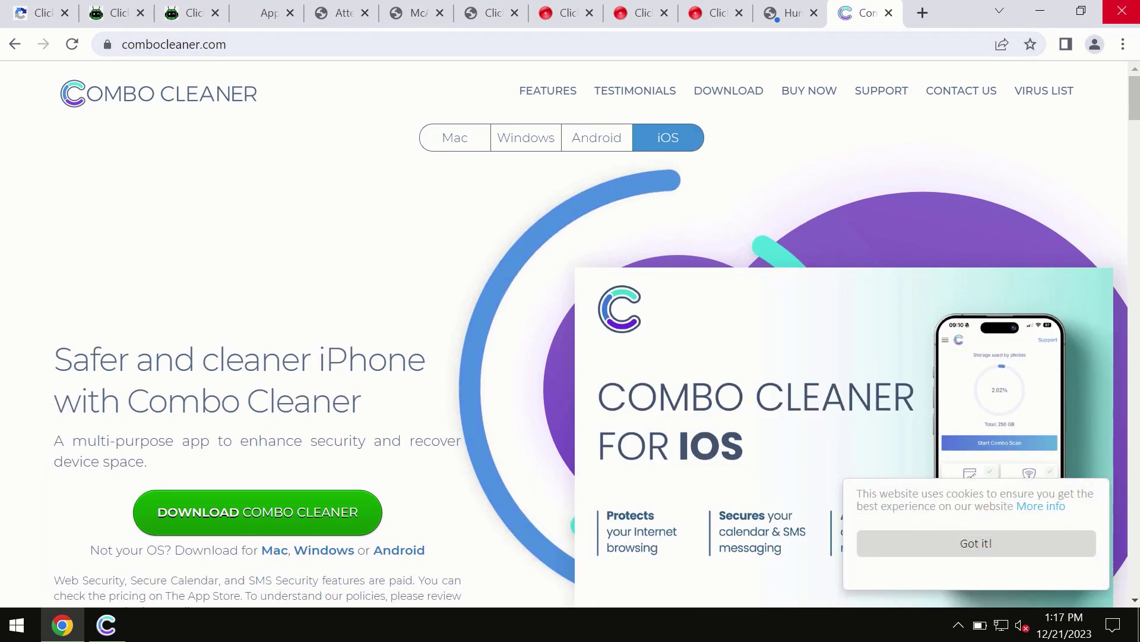
Step: Run a Combo Cleaner Quick Scan, view the Premium upgrade page, and return to the results
click(1040, 10)
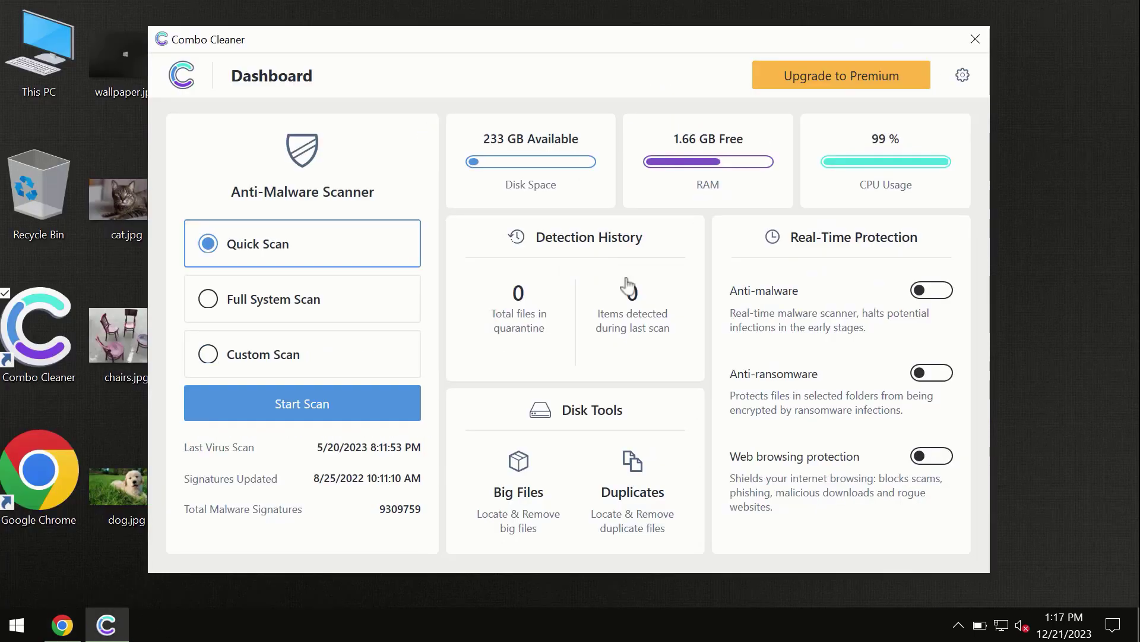
click(300, 410)
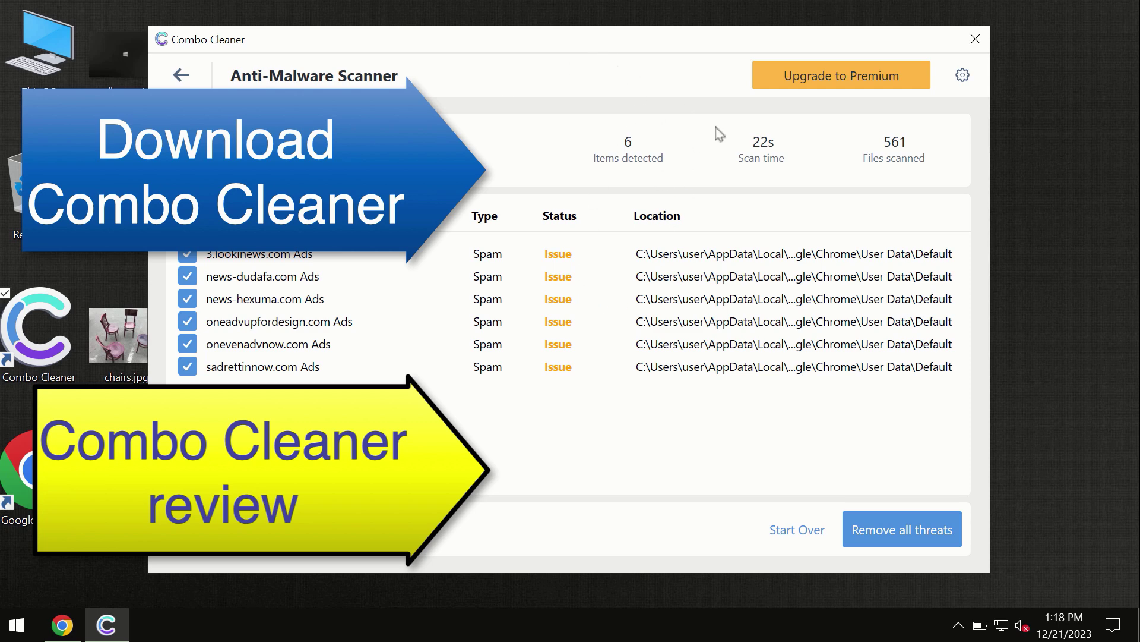
click(816, 88)
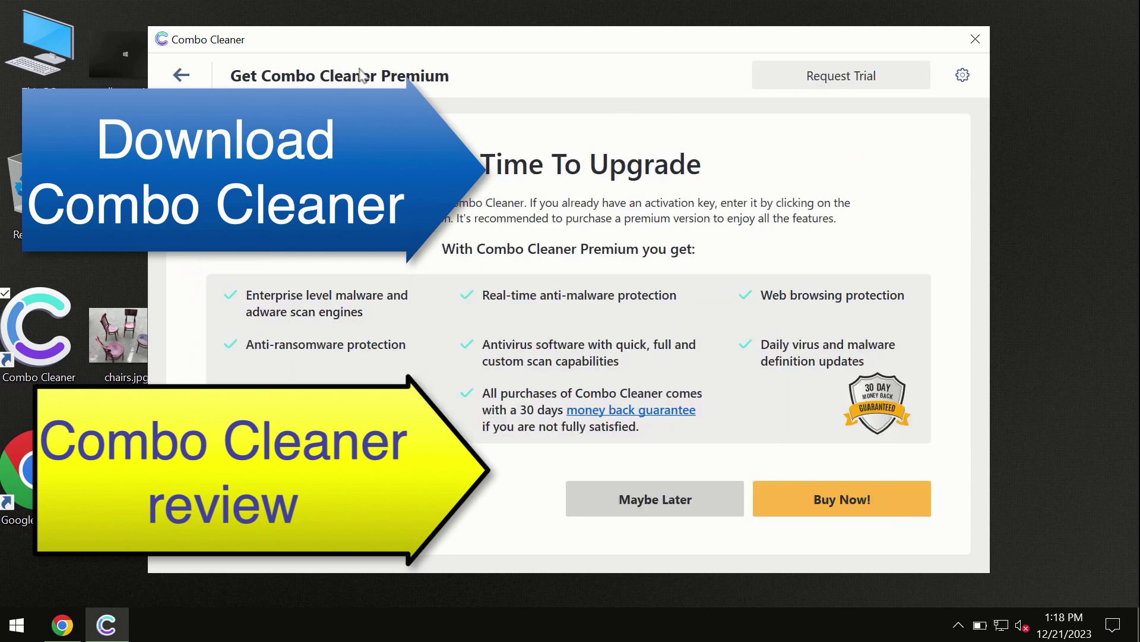
click(198, 79)
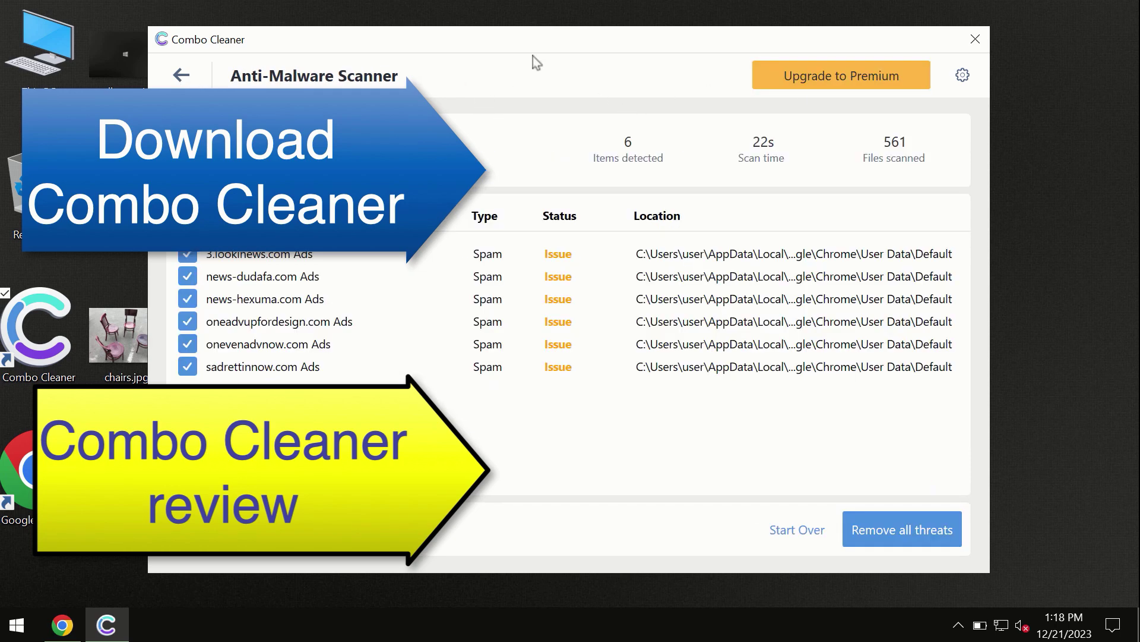